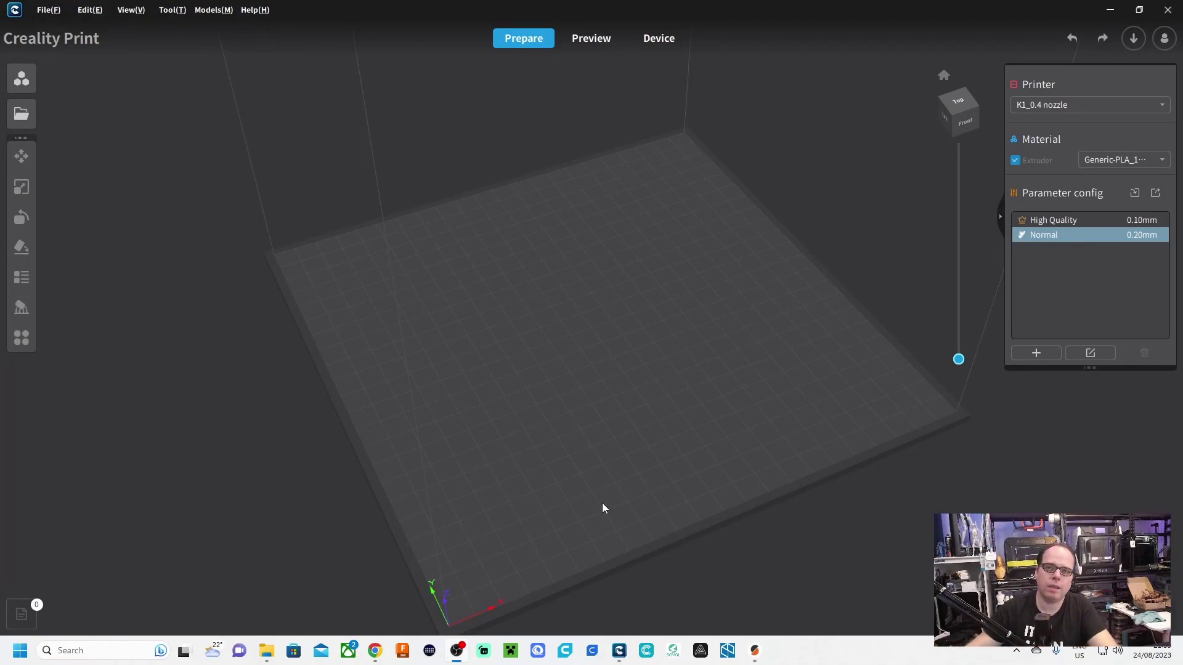
# Switch the interface to the light theme, then back to the dark theme.
pyautogui.click(215, 11)
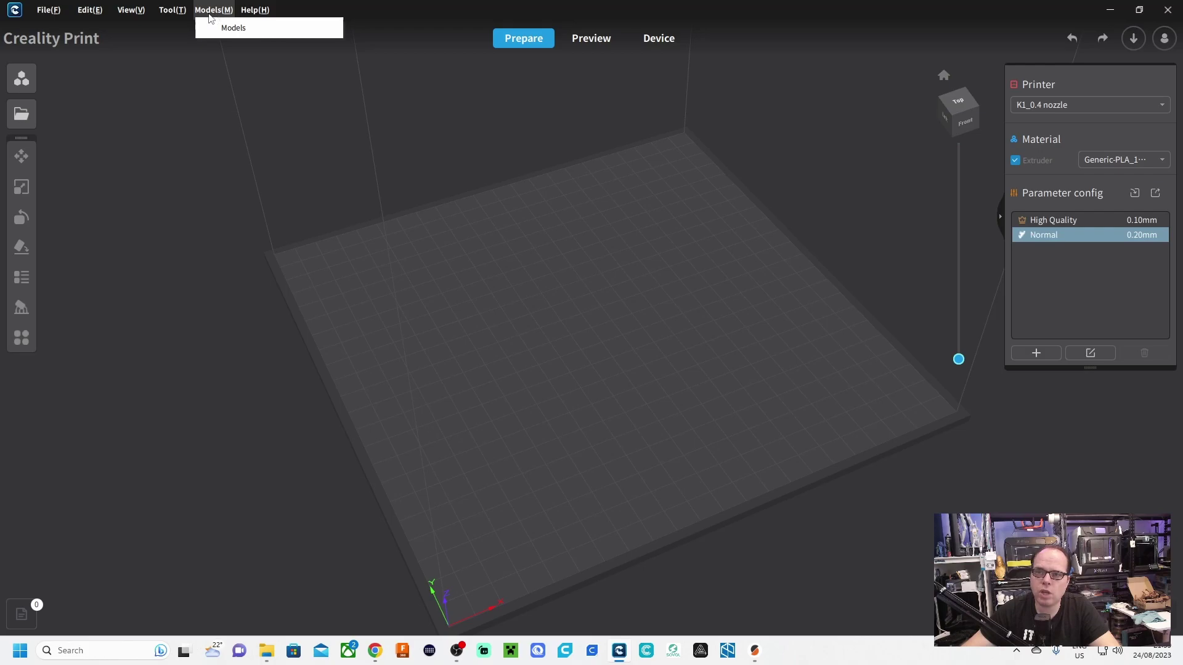
pyautogui.moveTo(179, 13)
pyautogui.moveTo(259, 91)
pyautogui.click(346, 110)
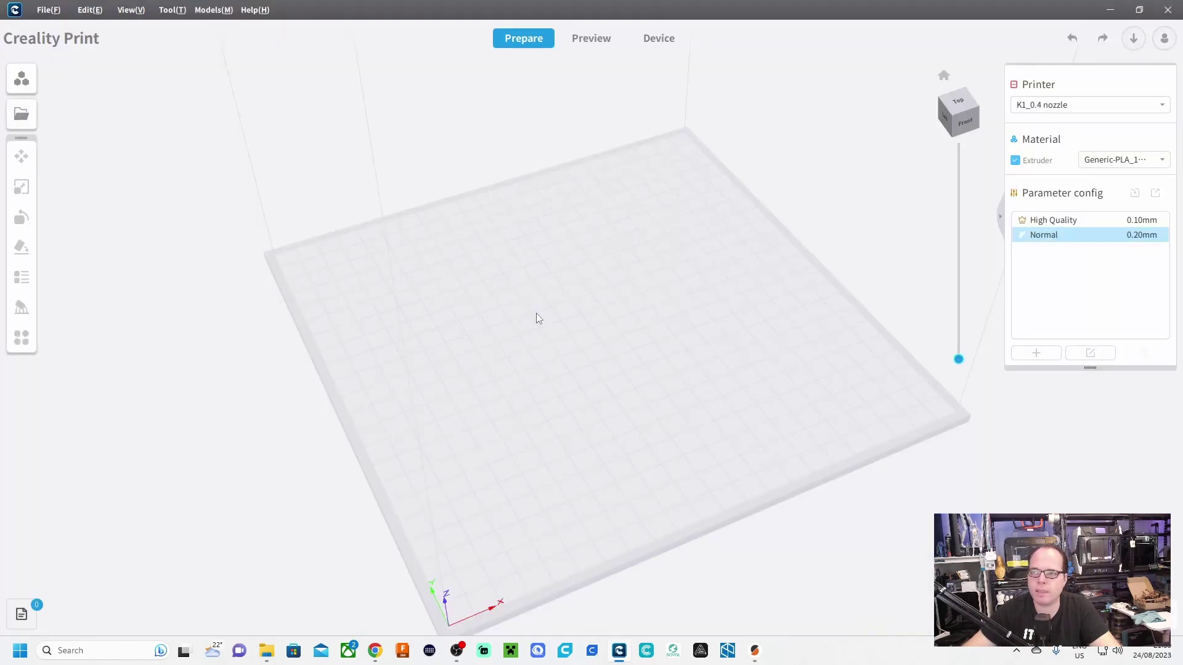
pyautogui.click(213, 10)
pyautogui.moveTo(173, 11)
pyautogui.moveTo(194, 92)
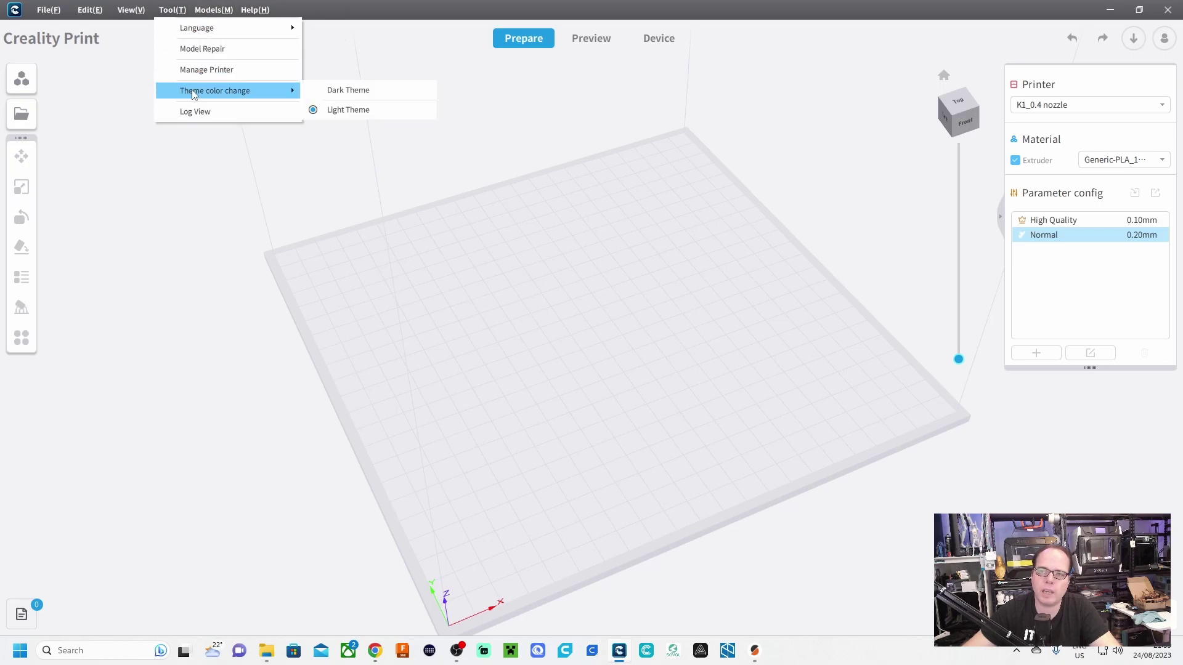
pyautogui.click(346, 90)
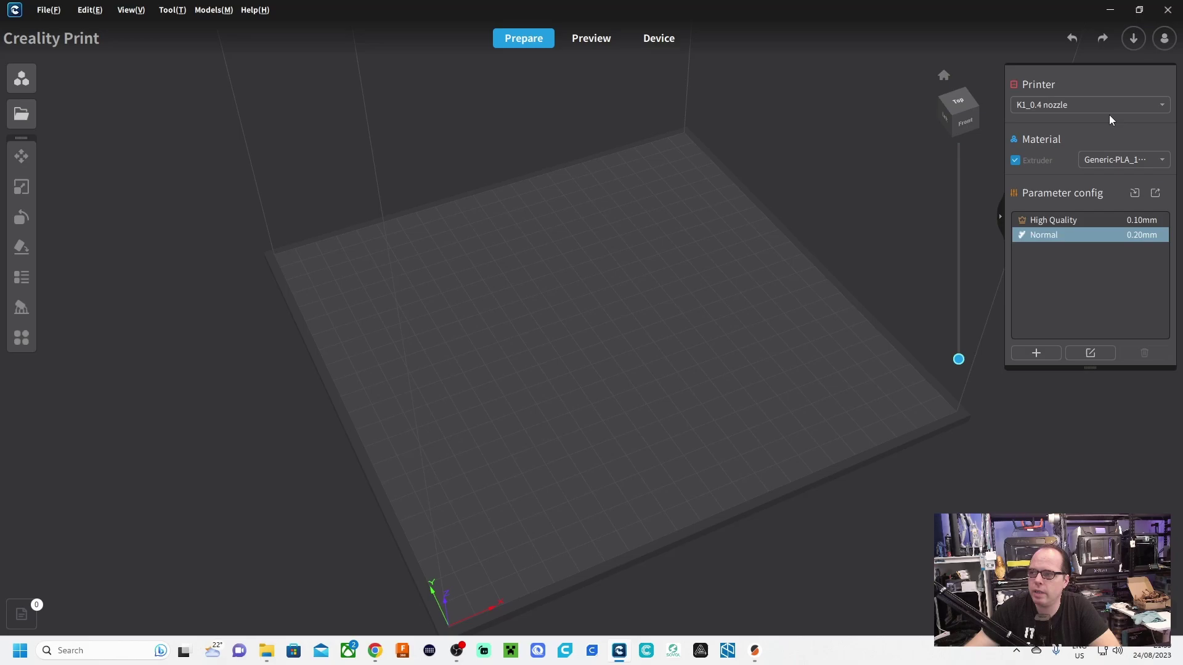
# Browse the K1 and Ender series, then add the K1 with the default 0.4mm nozzle.
pyautogui.click(1164, 109)
pyautogui.click(1054, 232)
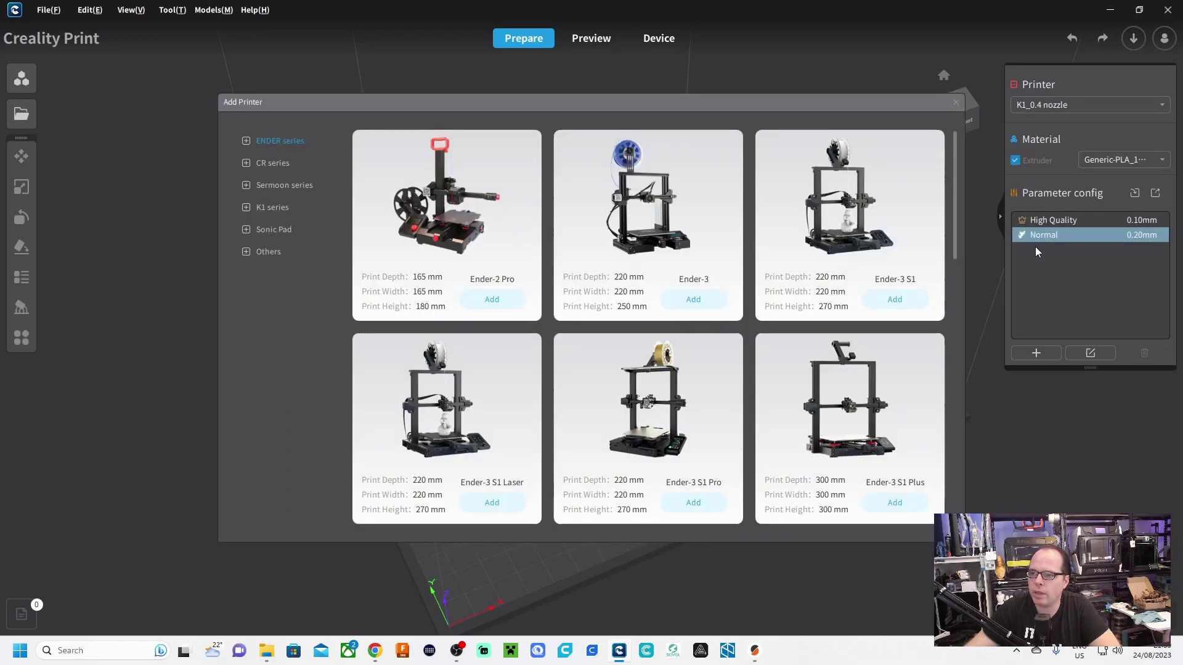
pyautogui.click(271, 207)
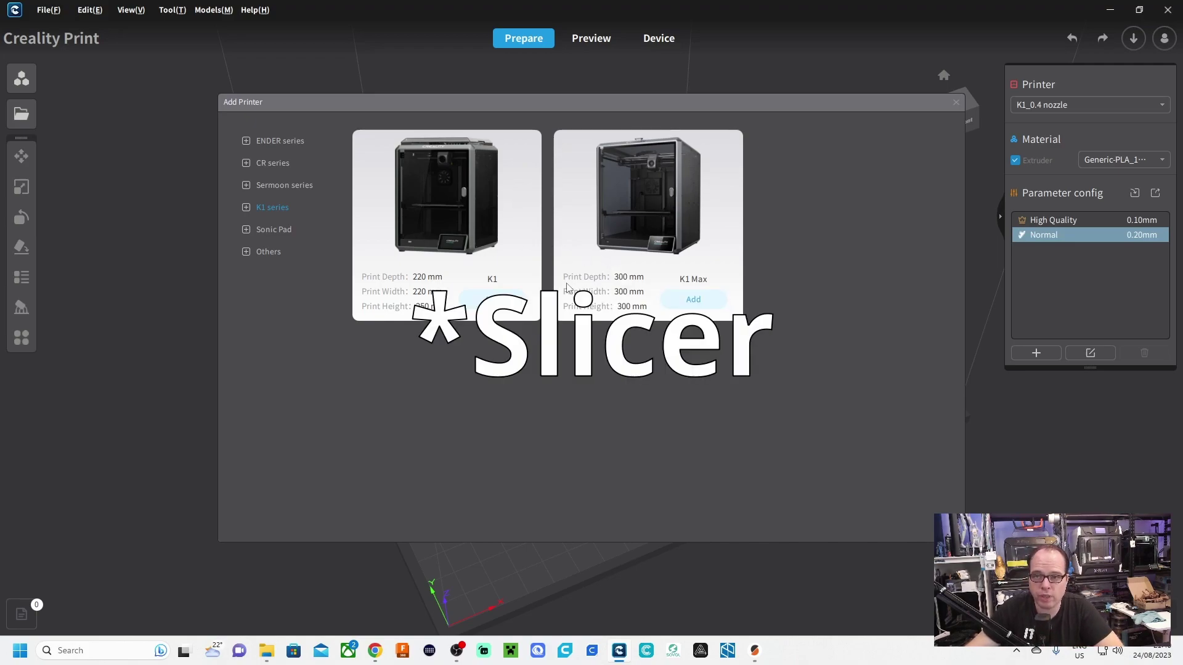
pyautogui.click(263, 141)
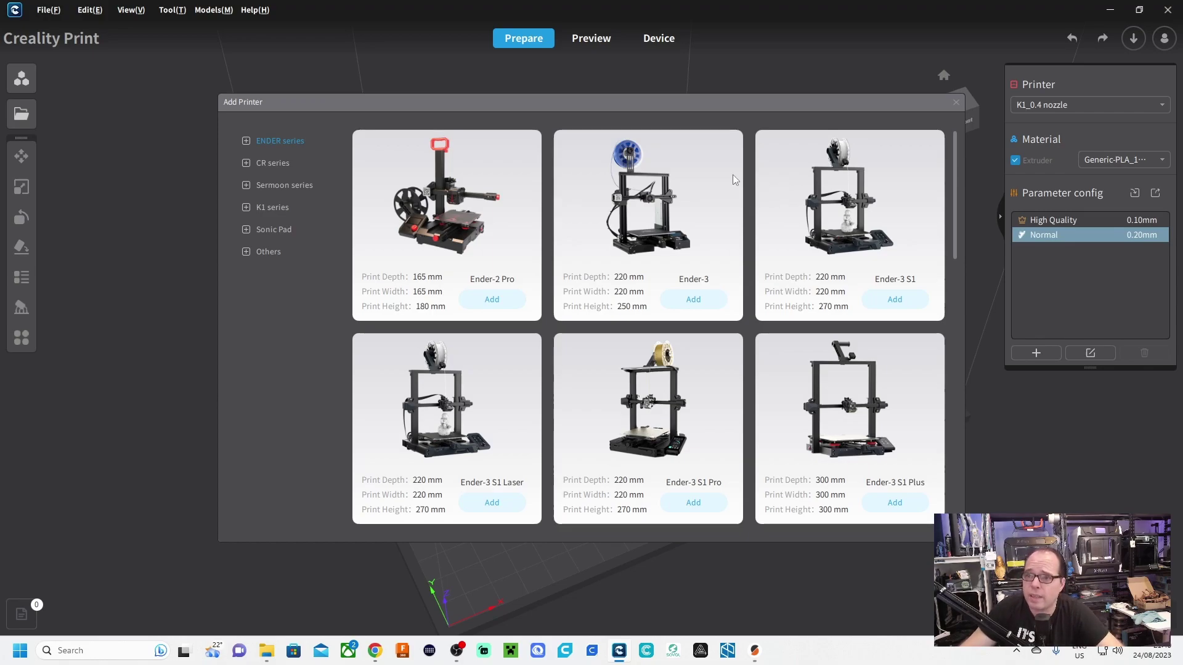
pyautogui.click(264, 211)
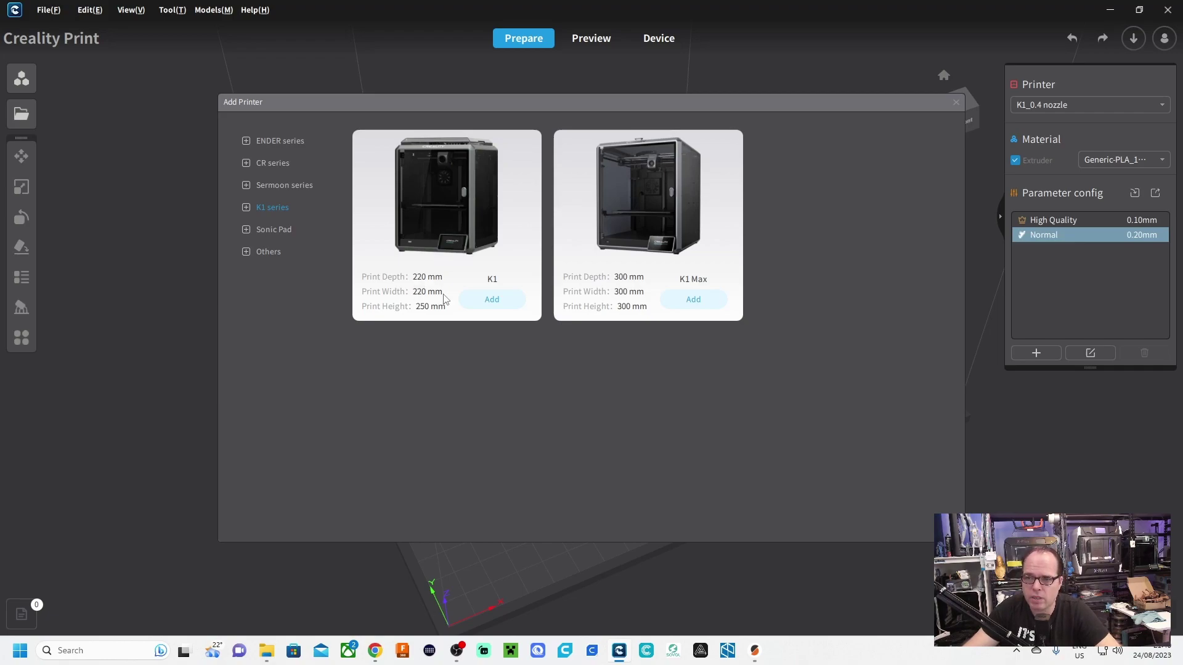
pyautogui.click(497, 299)
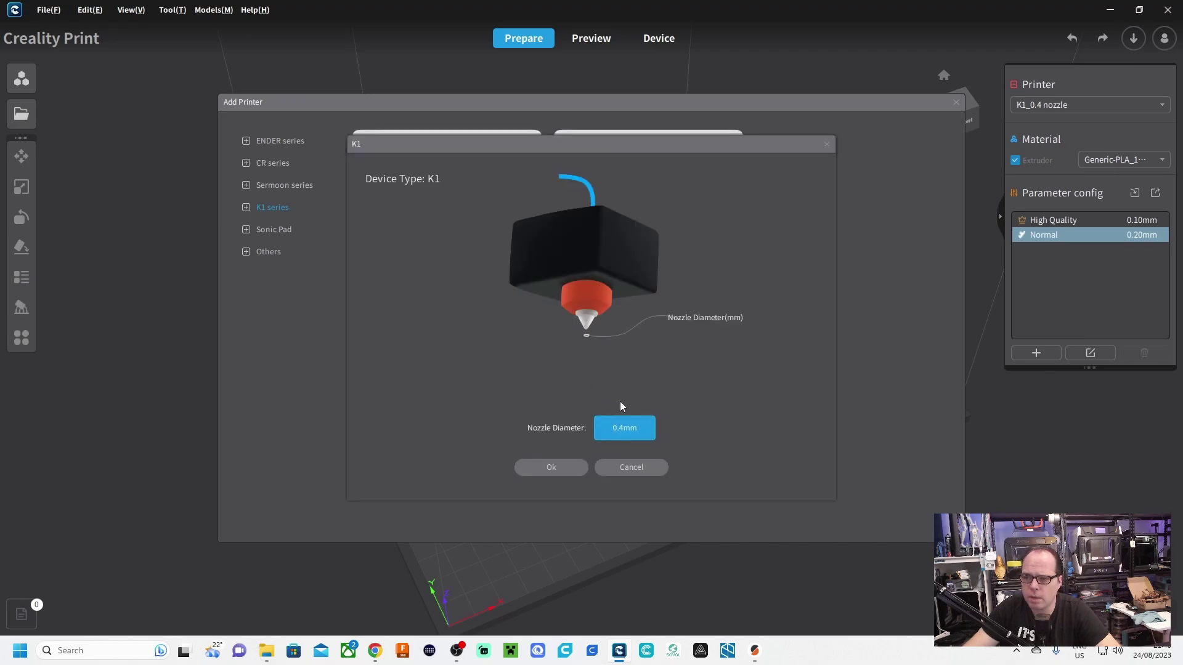
pyautogui.click(561, 466)
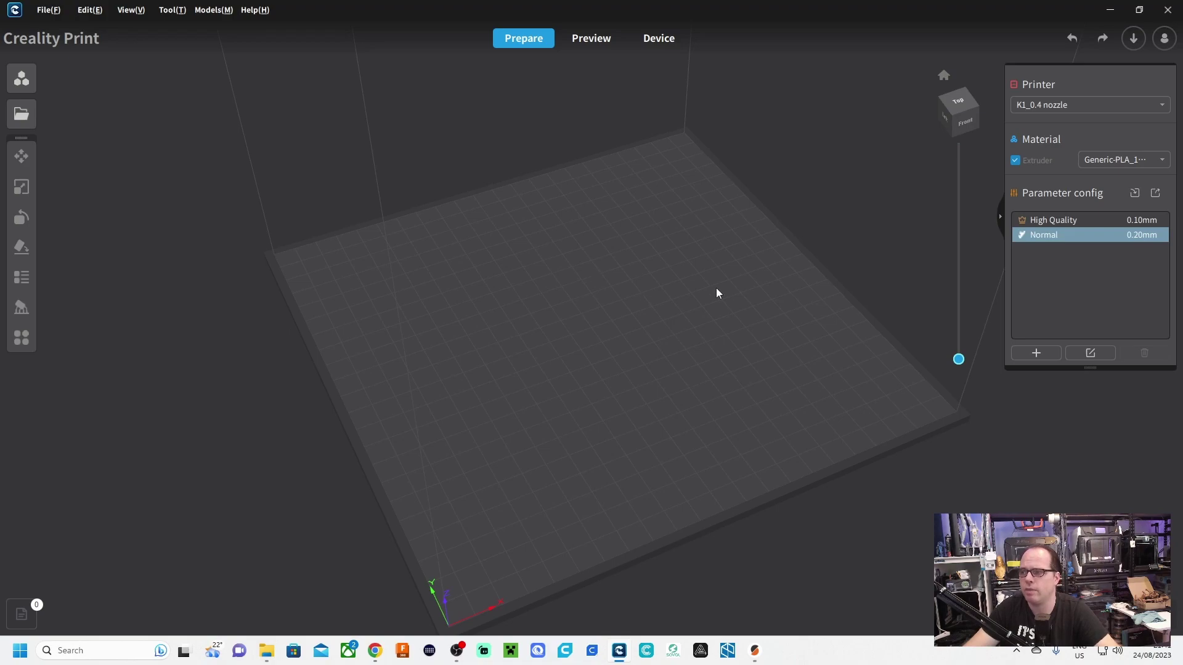
# Confirm K1_0.4 nozzle remains the selected printer in the Printer list.
pyautogui.click(1088, 105)
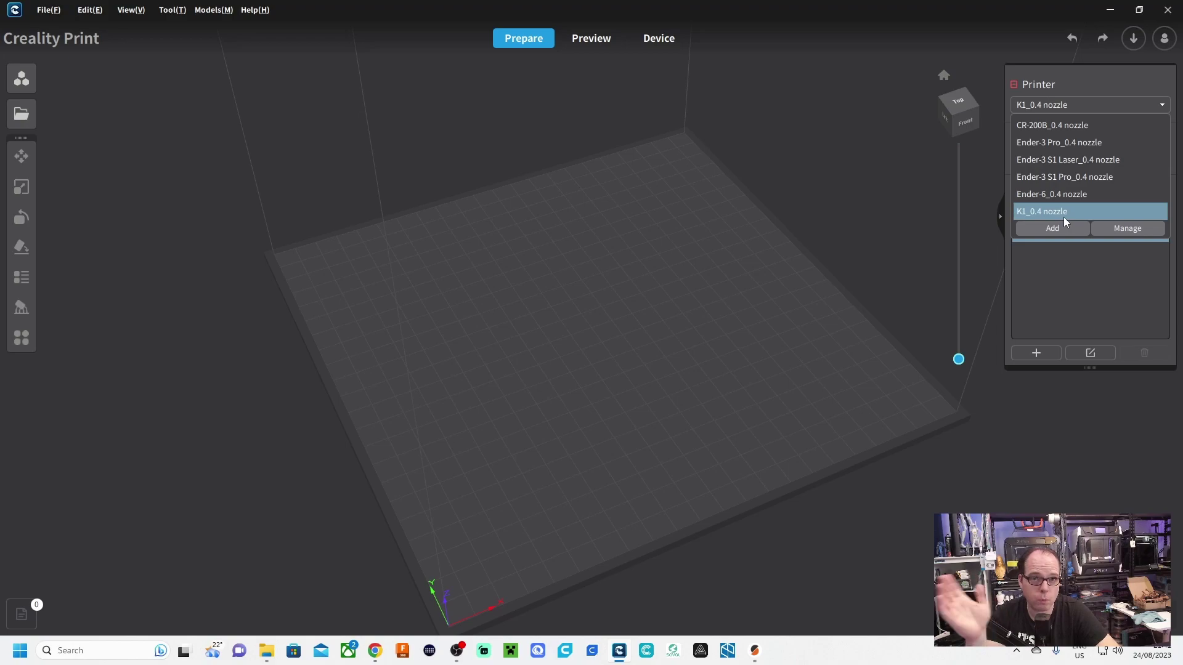
pyautogui.click(1064, 216)
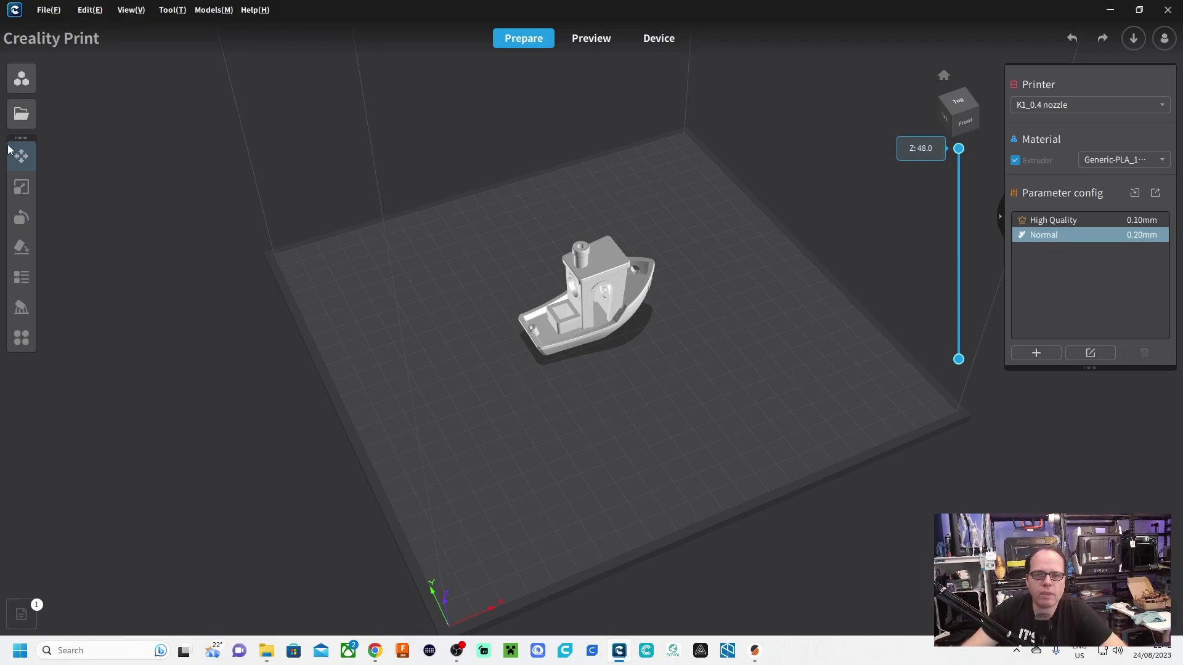
# Re-centre the Benchy on the plate at X 110, Y 110 after nudging it.
pyautogui.click(555, 290)
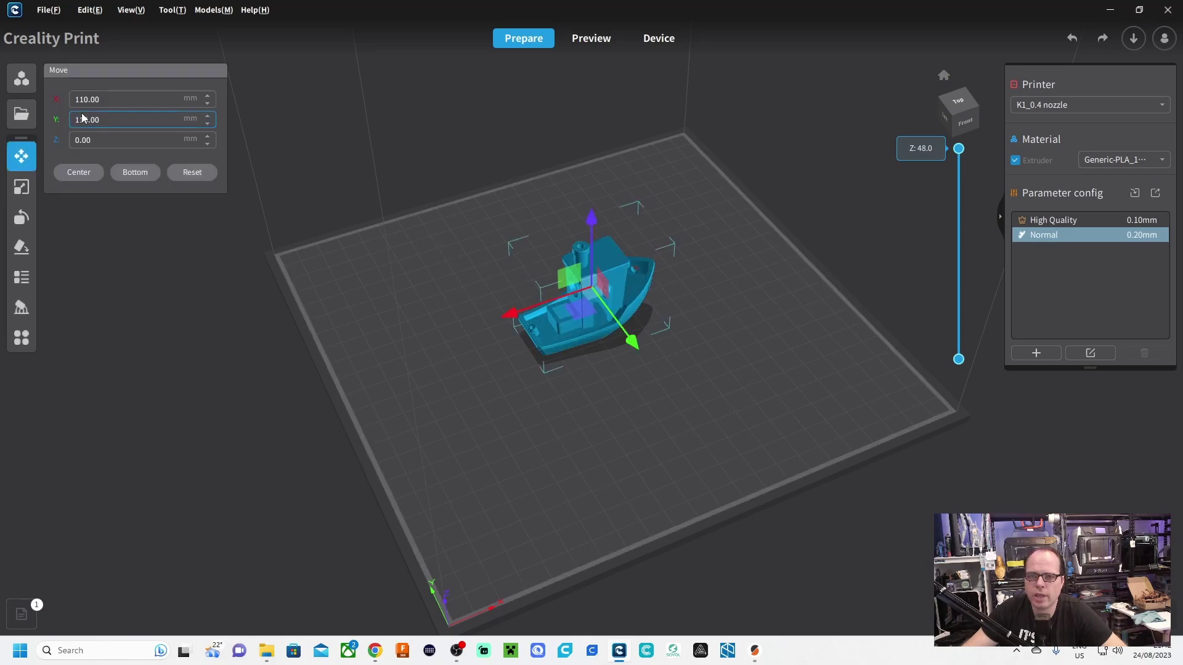
pyautogui.moveTo(584, 325)
pyautogui.mouseDown()
pyautogui.moveTo(549, 259)
pyautogui.moveTo(555, 318)
pyautogui.moveTo(587, 322)
pyautogui.mouseUp()
pyautogui.rightClick(586, 318)
pyautogui.click(623, 457)
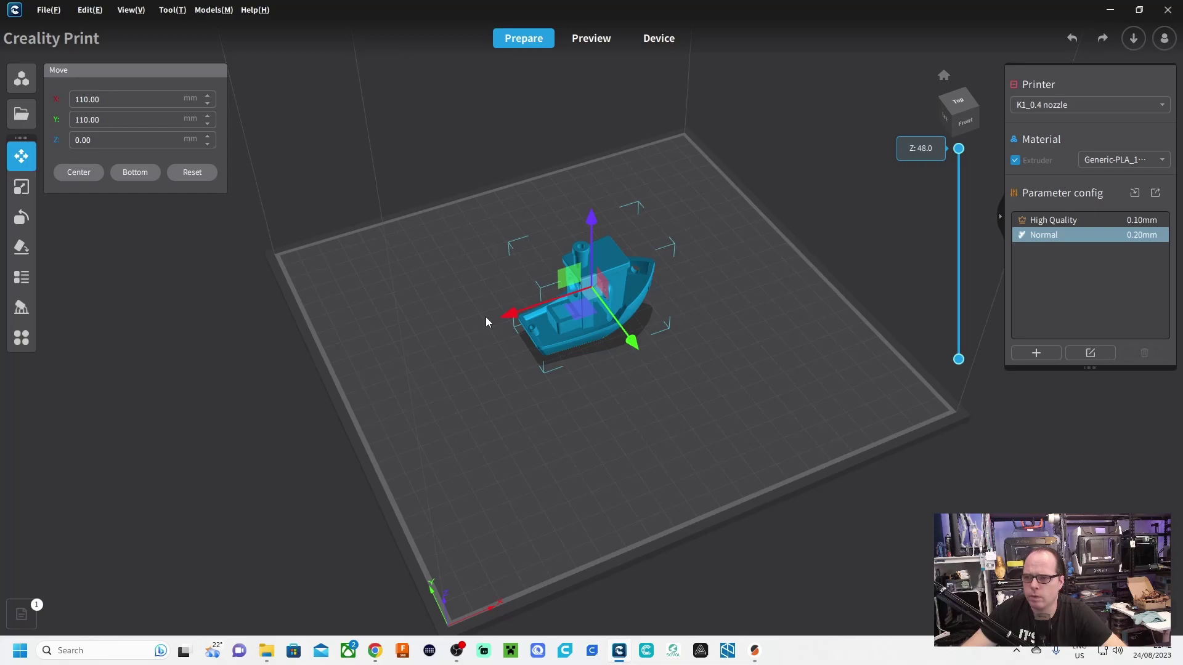
# Check the Benchy's scale stays at 100%, then bring up the rotation tools.
pyautogui.press('s')
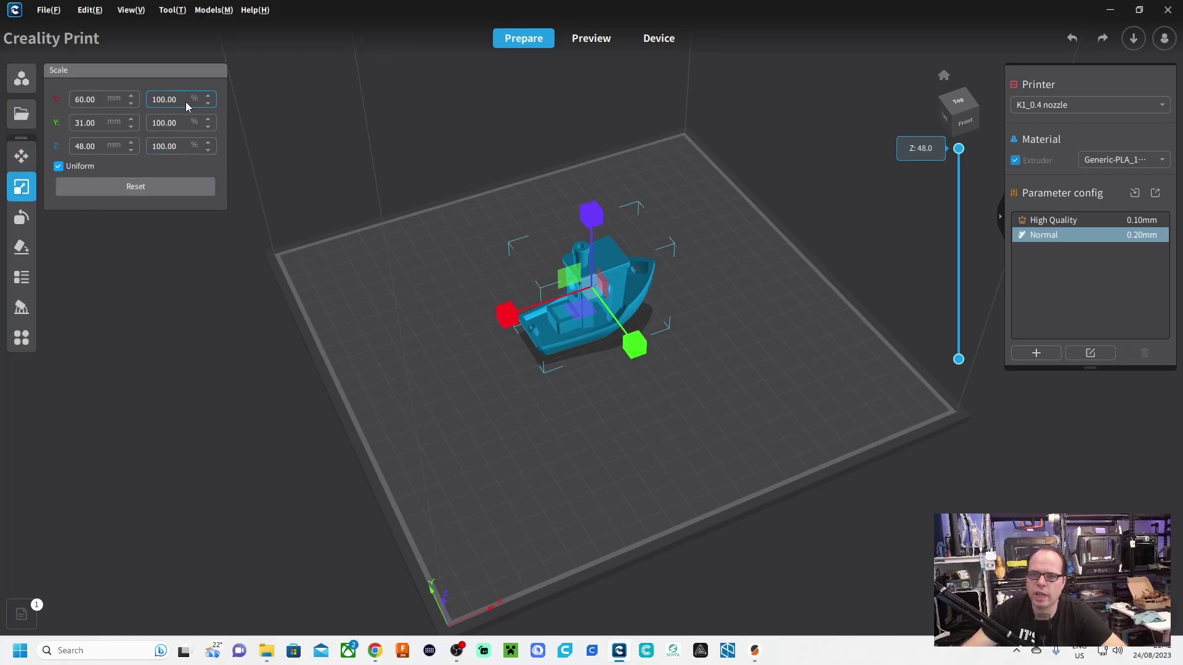
pyautogui.click(164, 144)
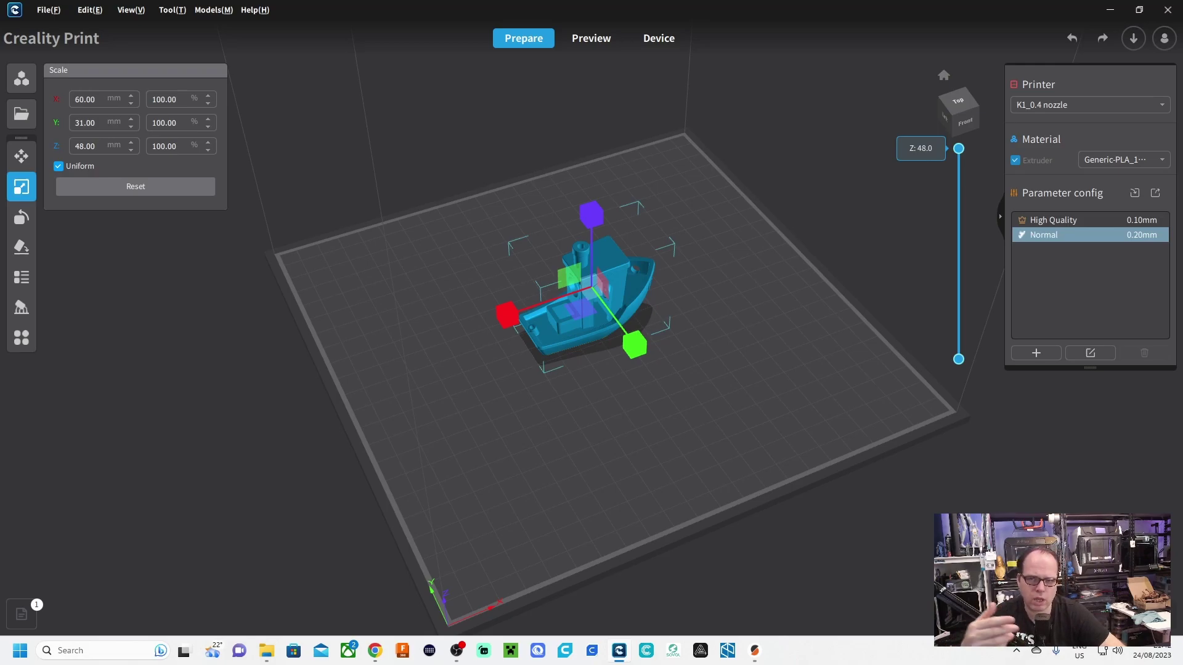
pyautogui.click(21, 216)
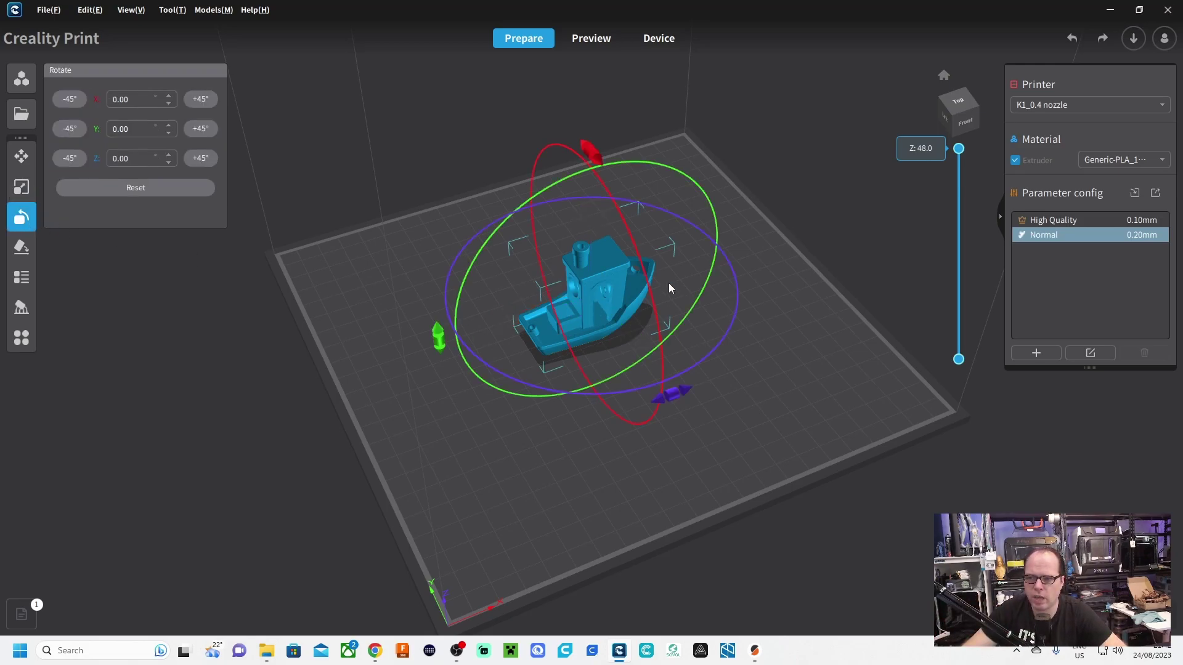
pyautogui.click(22, 246)
# Auto lay the Benchy flat, then view the Layout and Support panels.
pyautogui.click(58, 251)
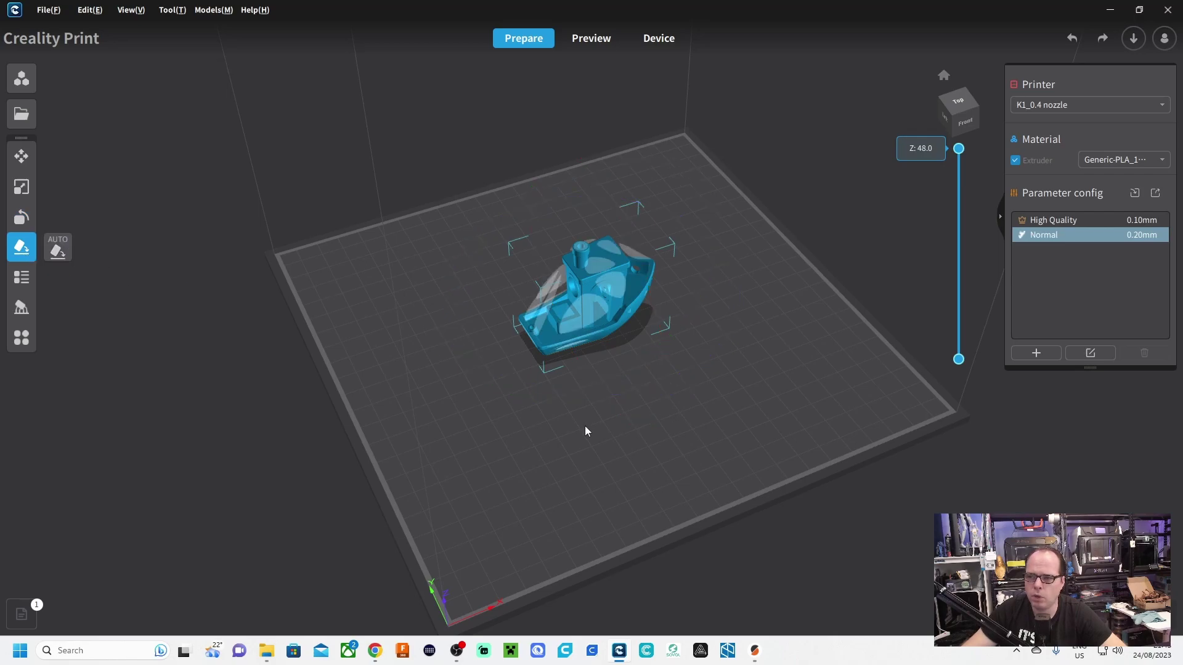
pyautogui.moveTo(585, 426)
pyautogui.mouseDown(button='right')
pyautogui.moveTo(624, 166)
pyautogui.moveTo(612, 368)
pyautogui.moveTo(852, 365)
pyautogui.moveTo(586, 437)
pyautogui.mouseUp(button='right')
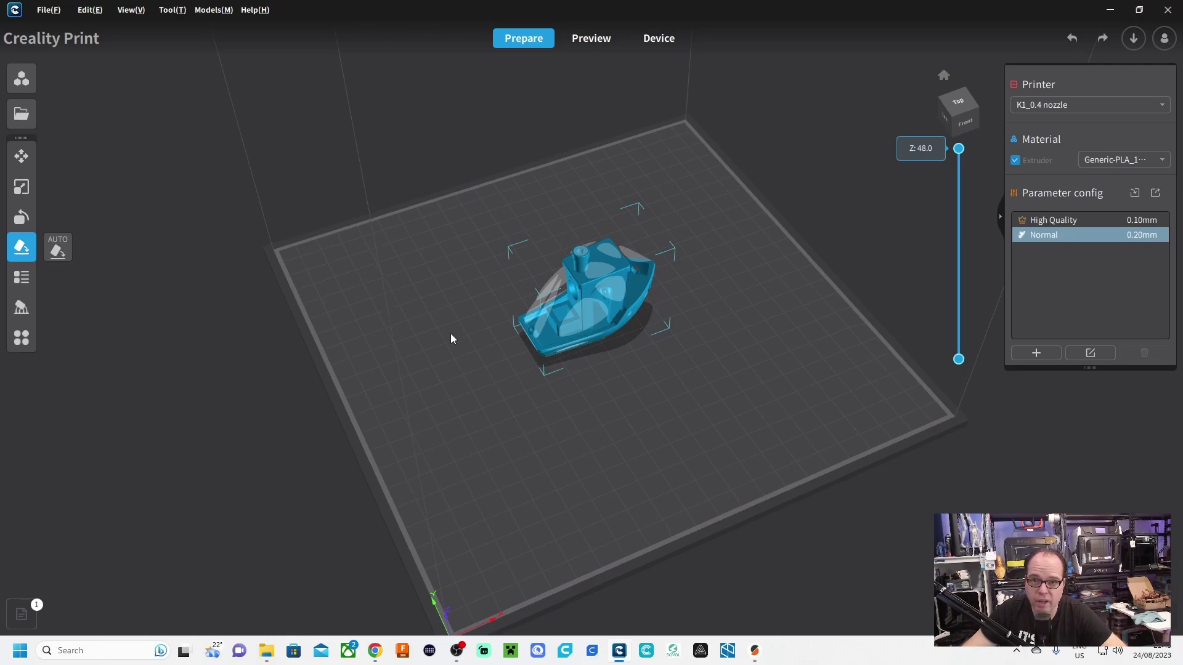
pyautogui.click(21, 277)
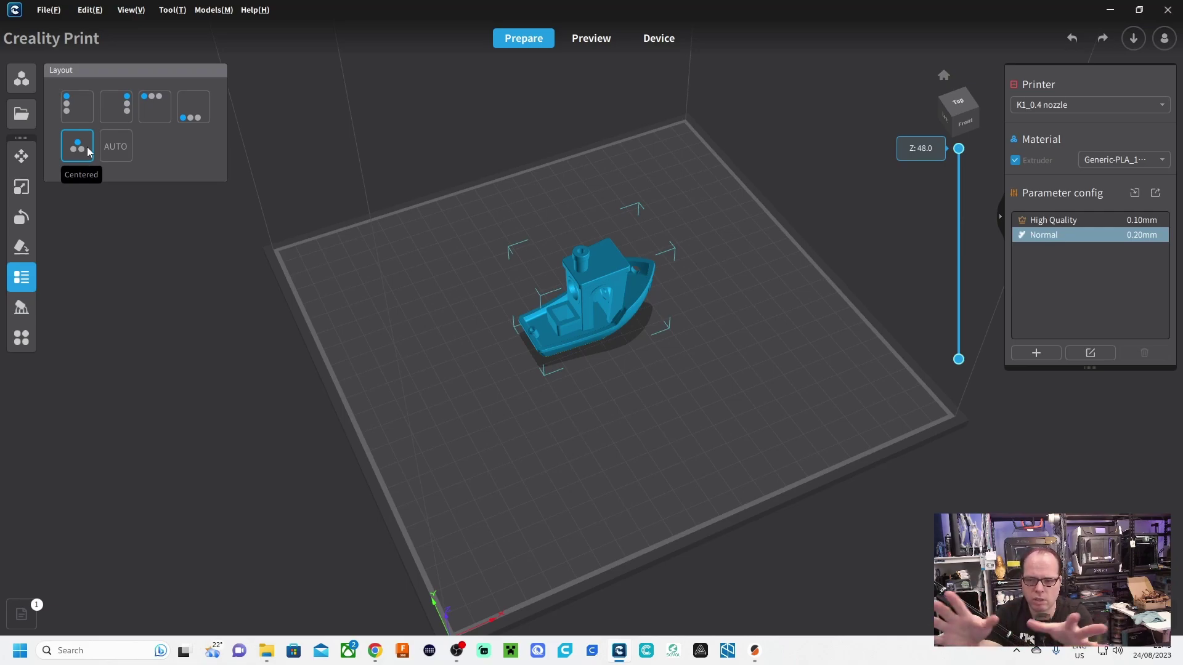
pyautogui.click(47, 263)
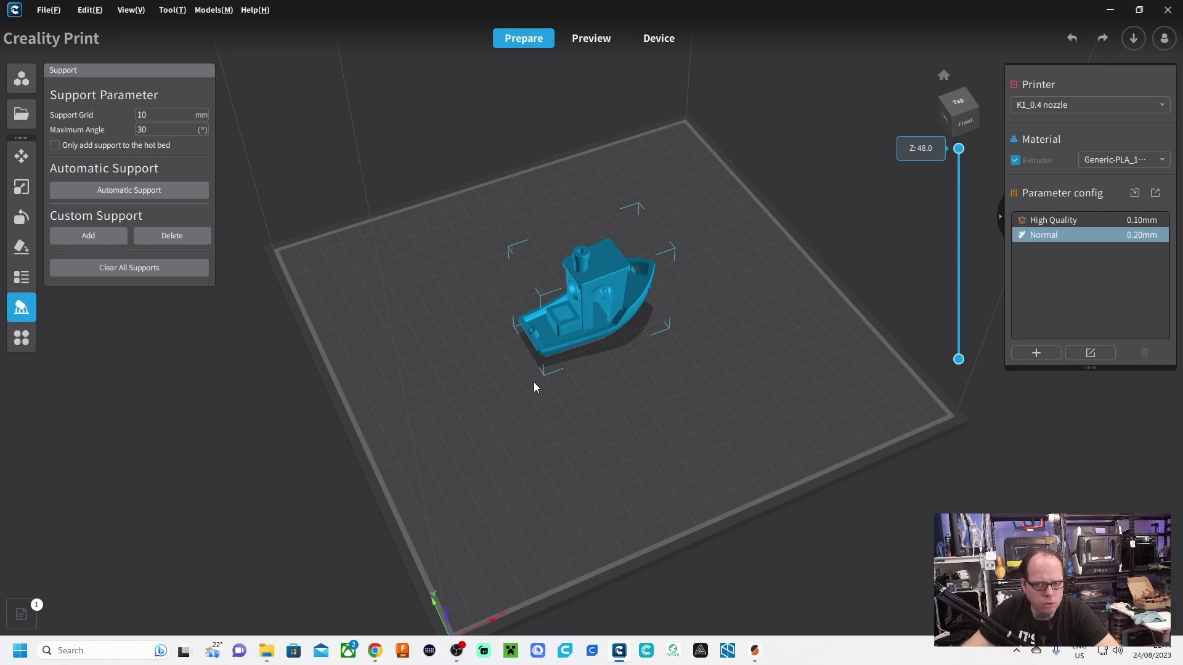
pyautogui.moveTo(1075, 224)
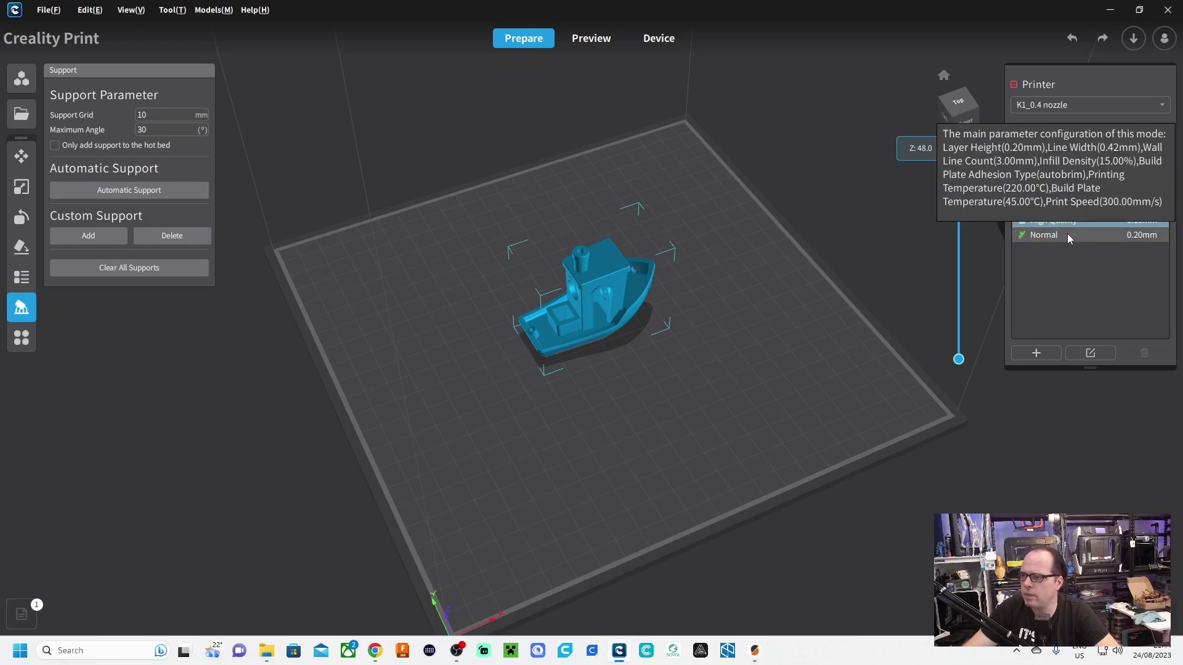
pyautogui.click(1134, 159)
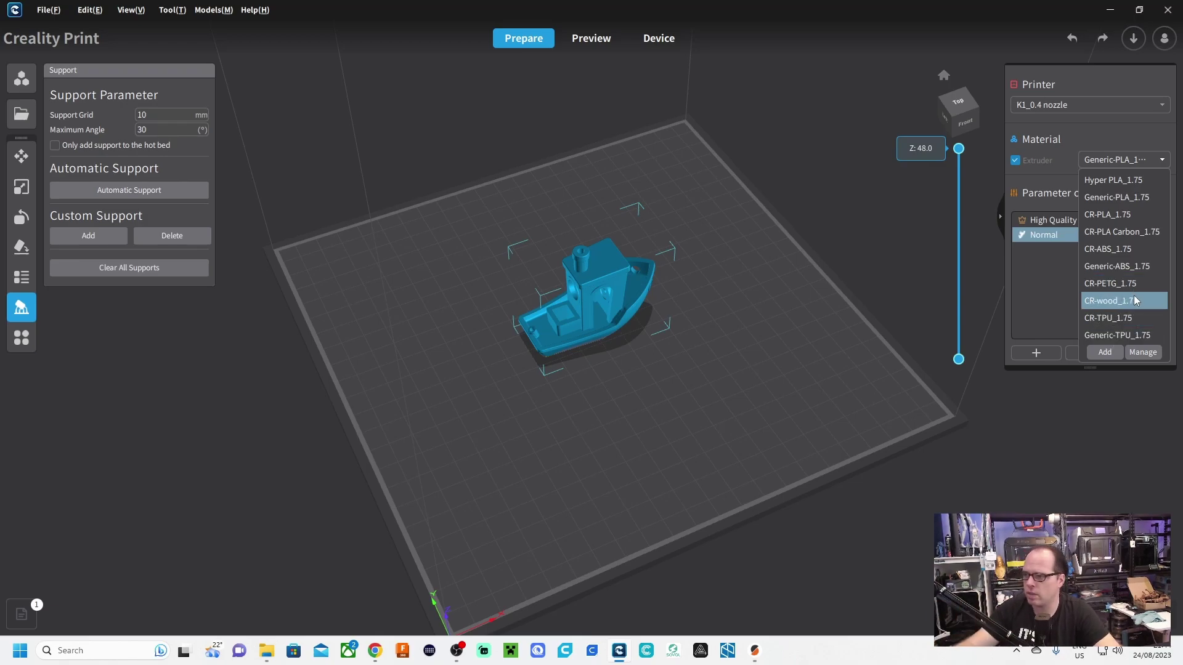
pyautogui.click(1105, 352)
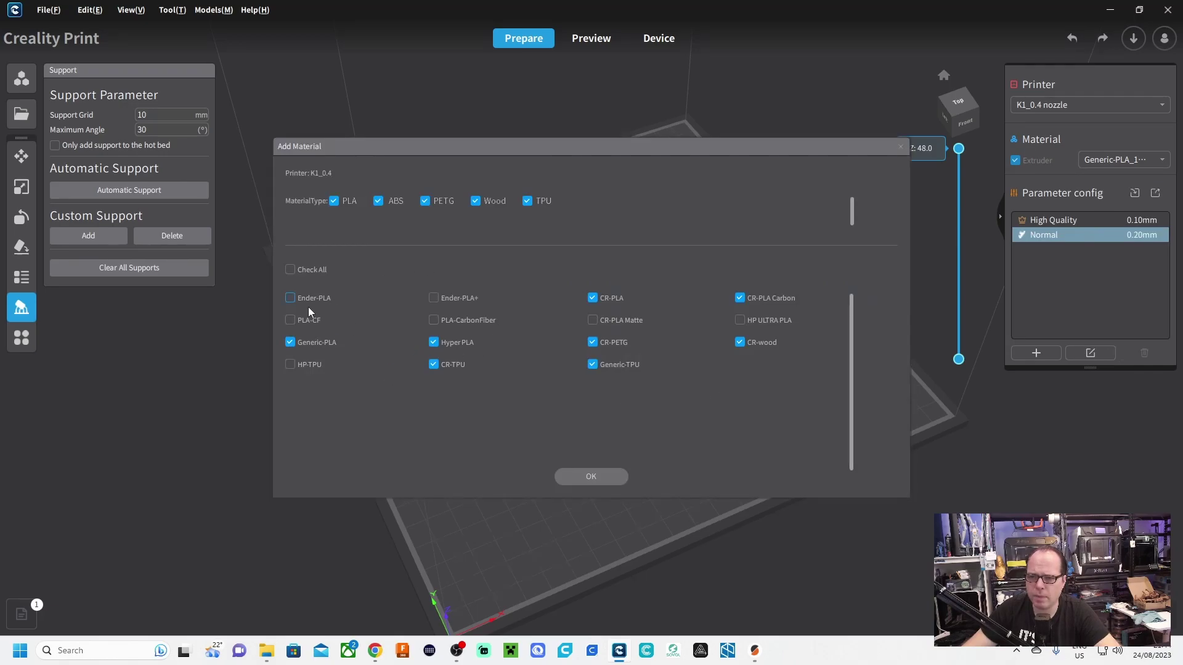
pyautogui.click(901, 147)
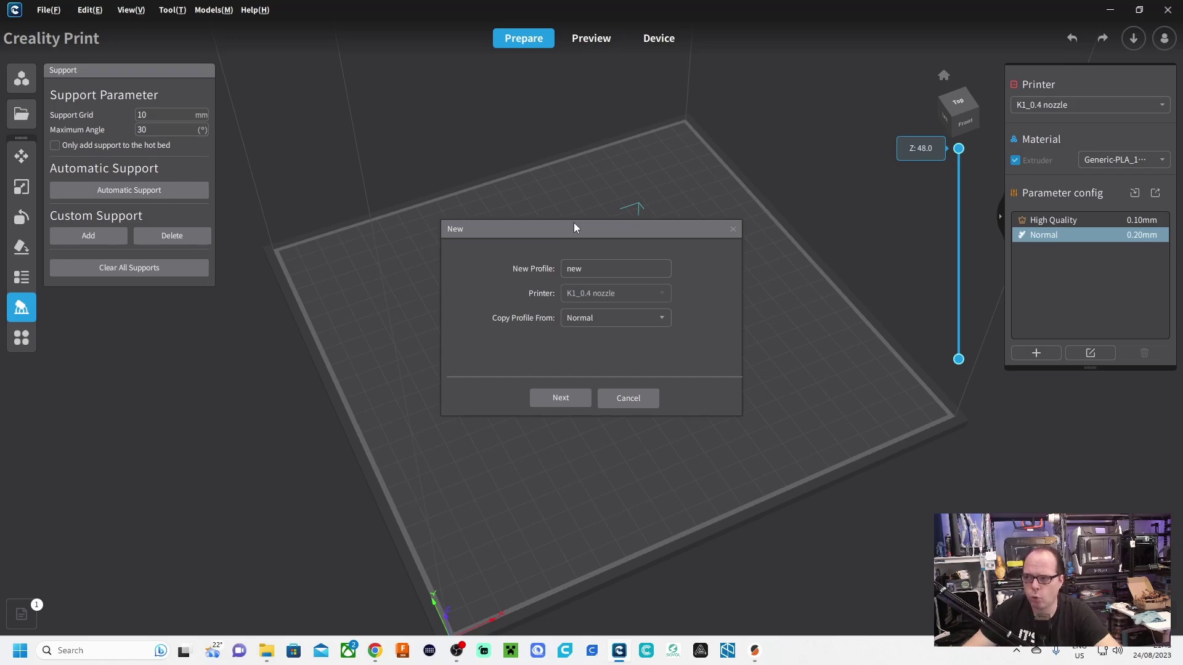
pyautogui.click(645, 398)
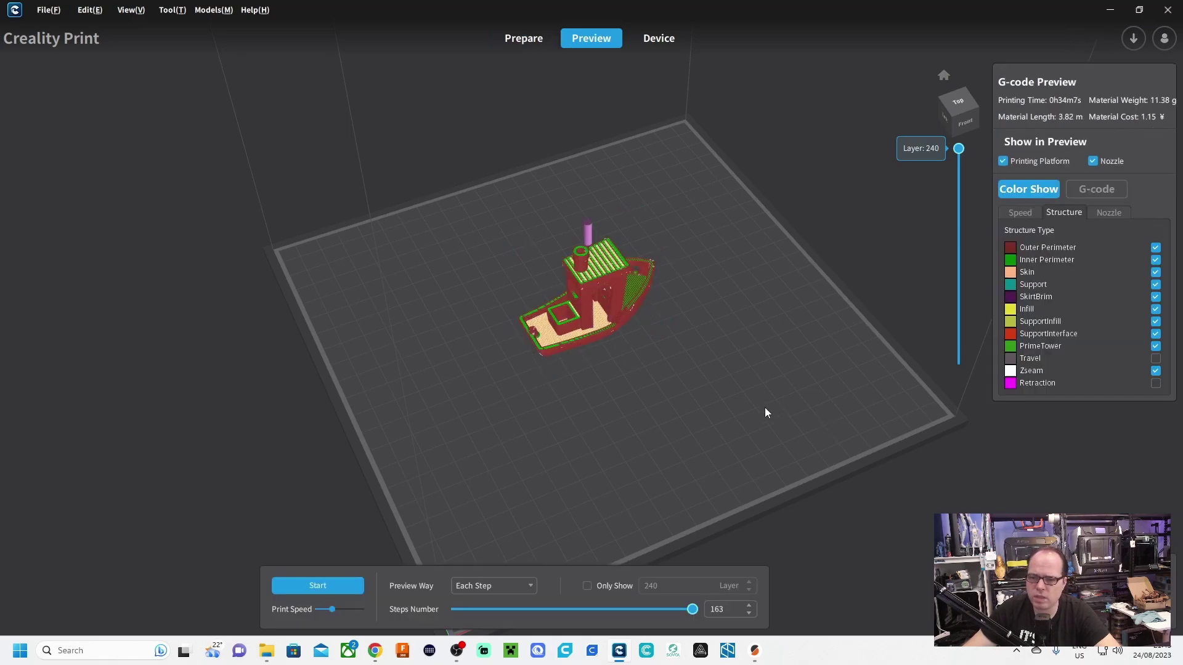
# Play the layer-by-layer G-code preview of the Benchy, then pause it.
pyautogui.click(328, 589)
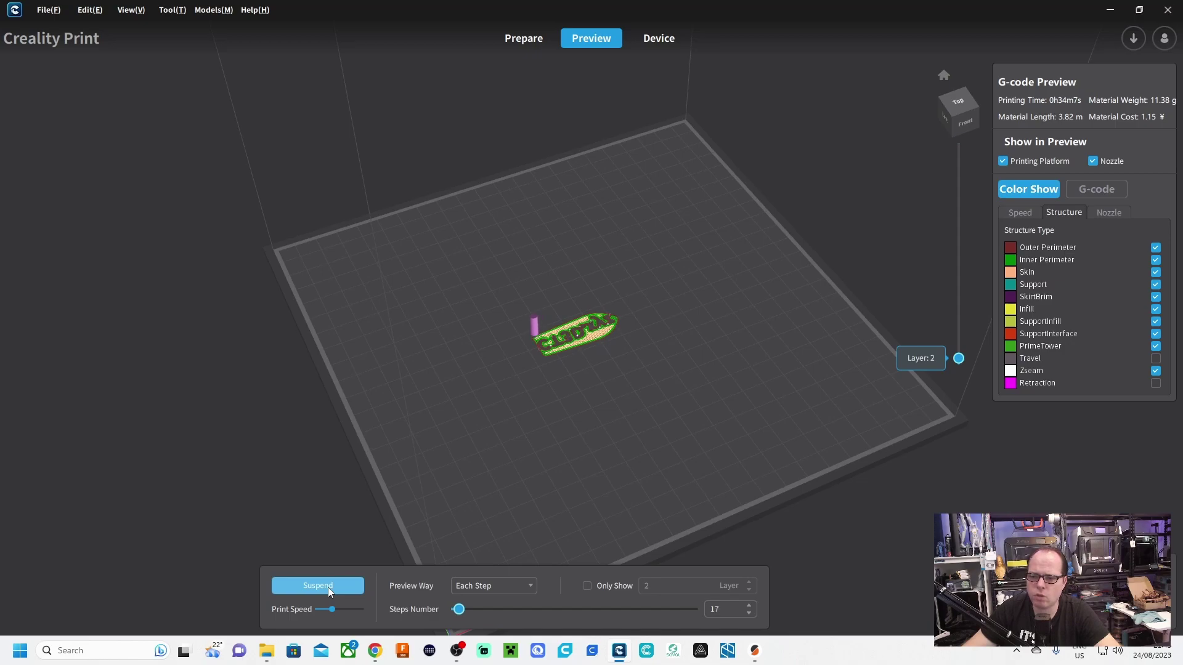
pyautogui.click(328, 587)
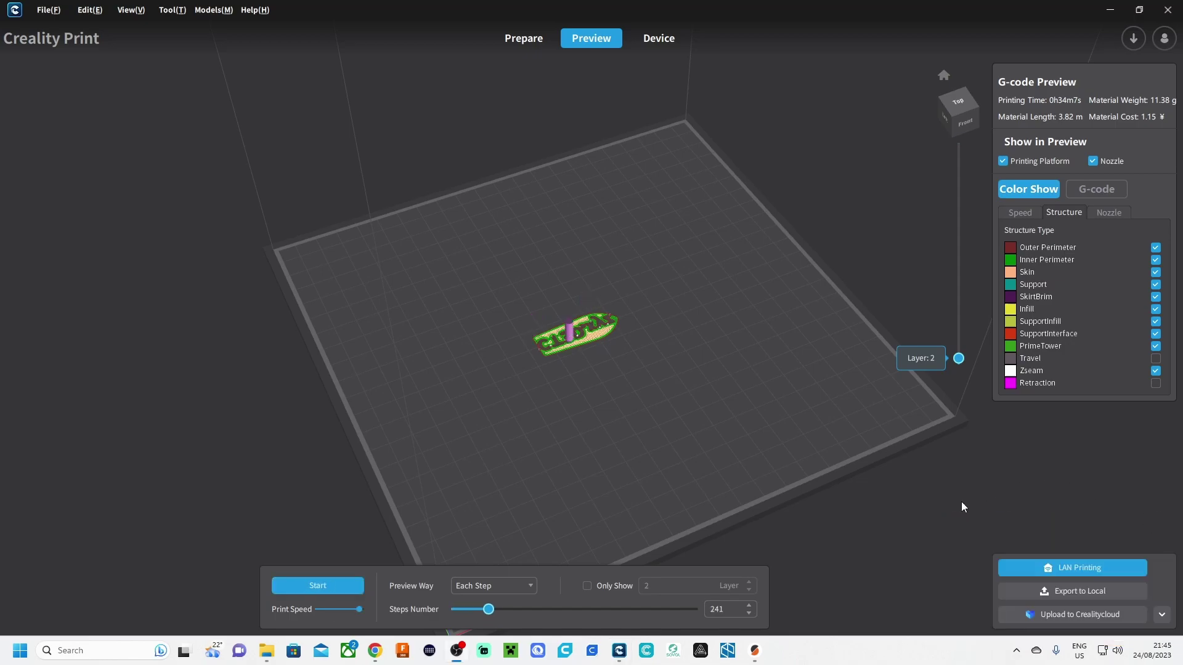
# Send the Benchy G-code via LAN Printing and confirm the send dialog.
pyautogui.click(1104, 568)
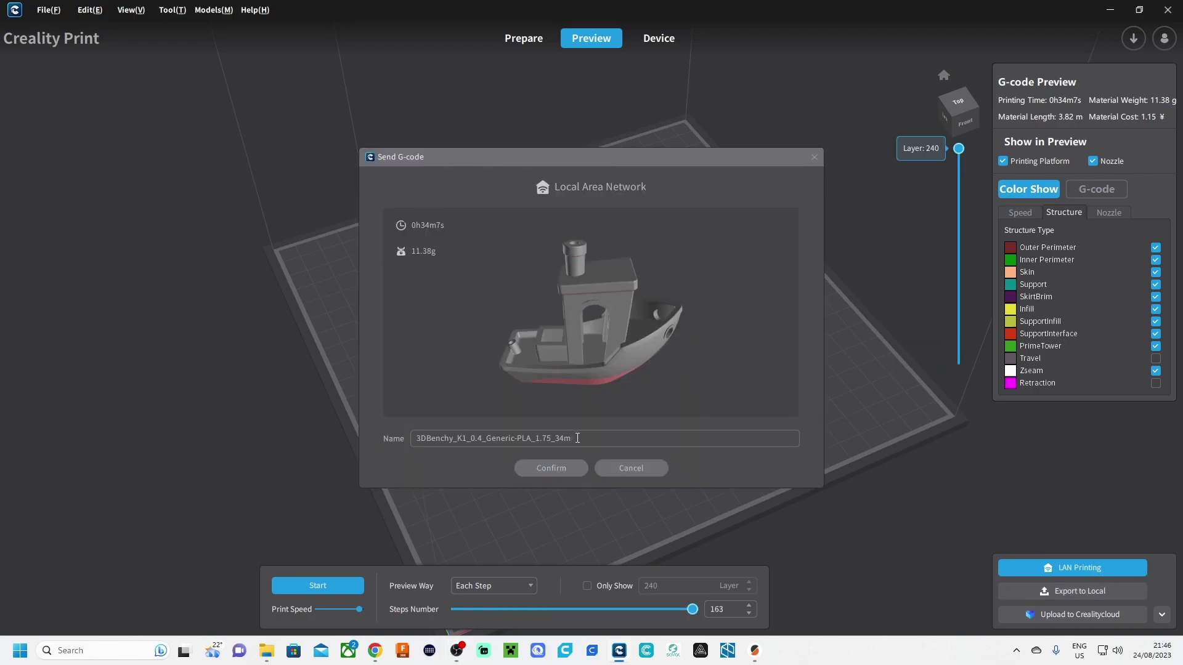
pyautogui.click(560, 467)
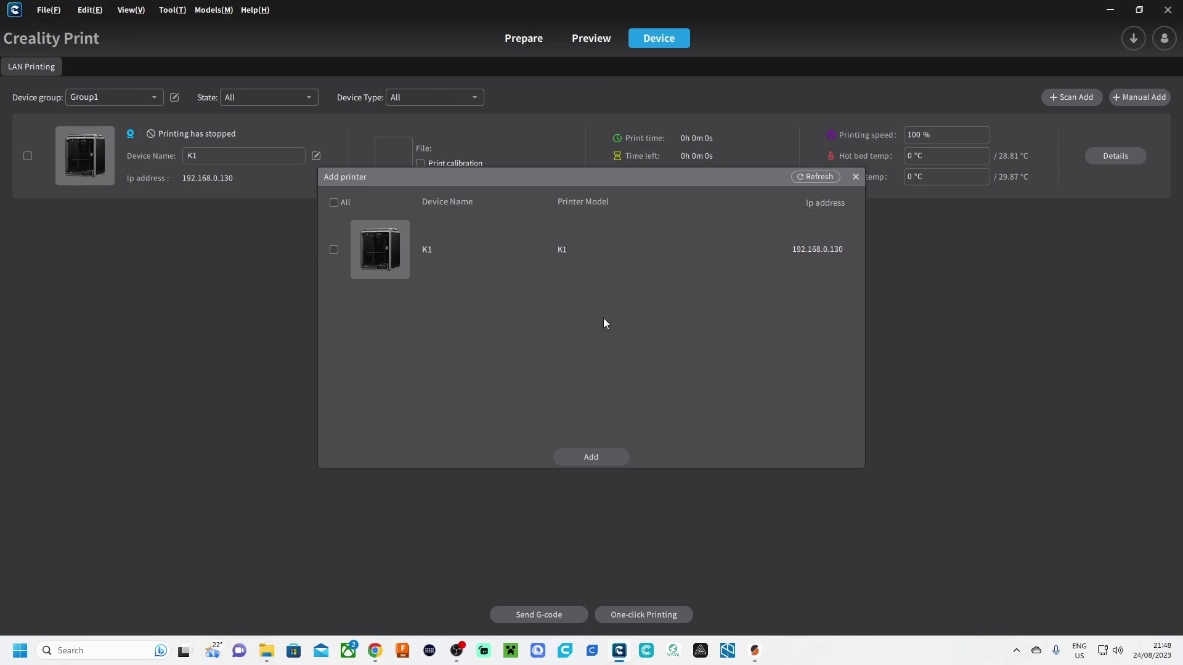
# Dismiss the printer-discovery dialog, then tick and untick the K1 printer card.
pyautogui.press('Escape')
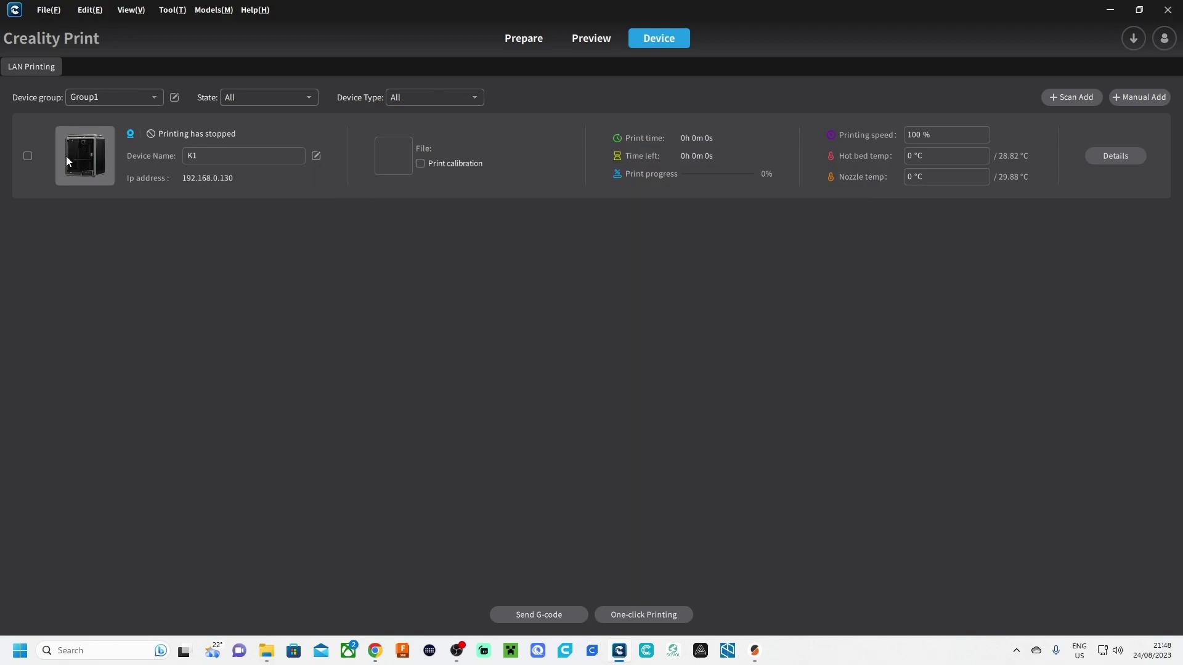
pyautogui.click(28, 156)
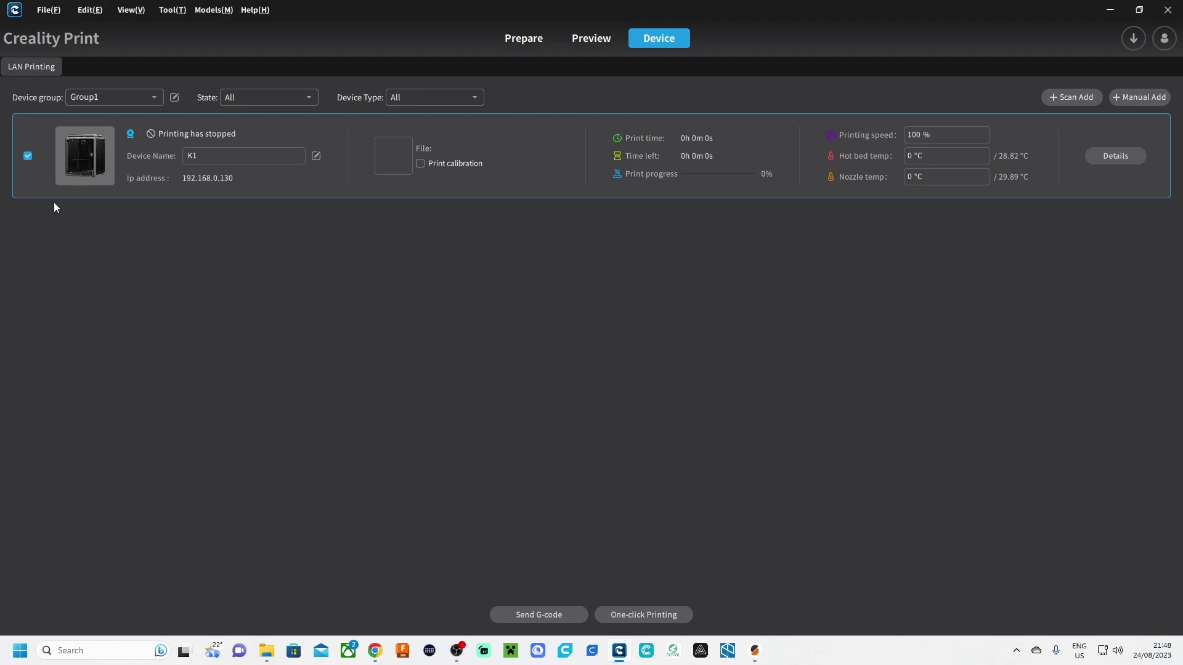
pyautogui.click(546, 615)
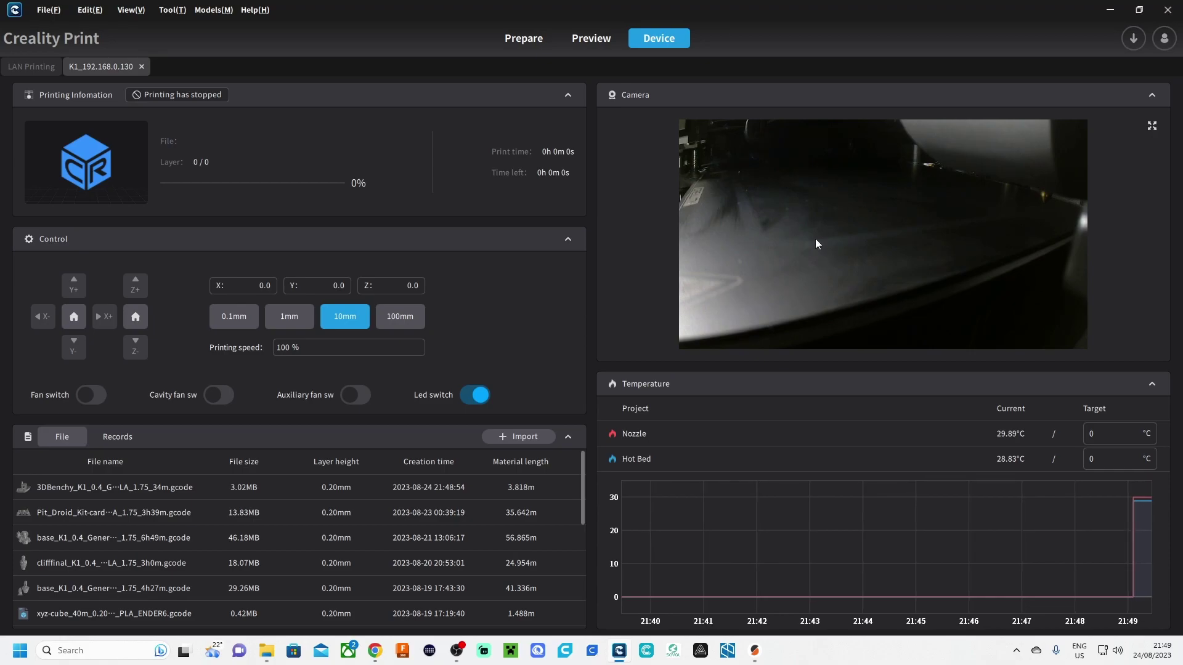
# Bring up the actions for the newest Benchy G-code in the K1's file list.
pyautogui.rightClick(129, 485)
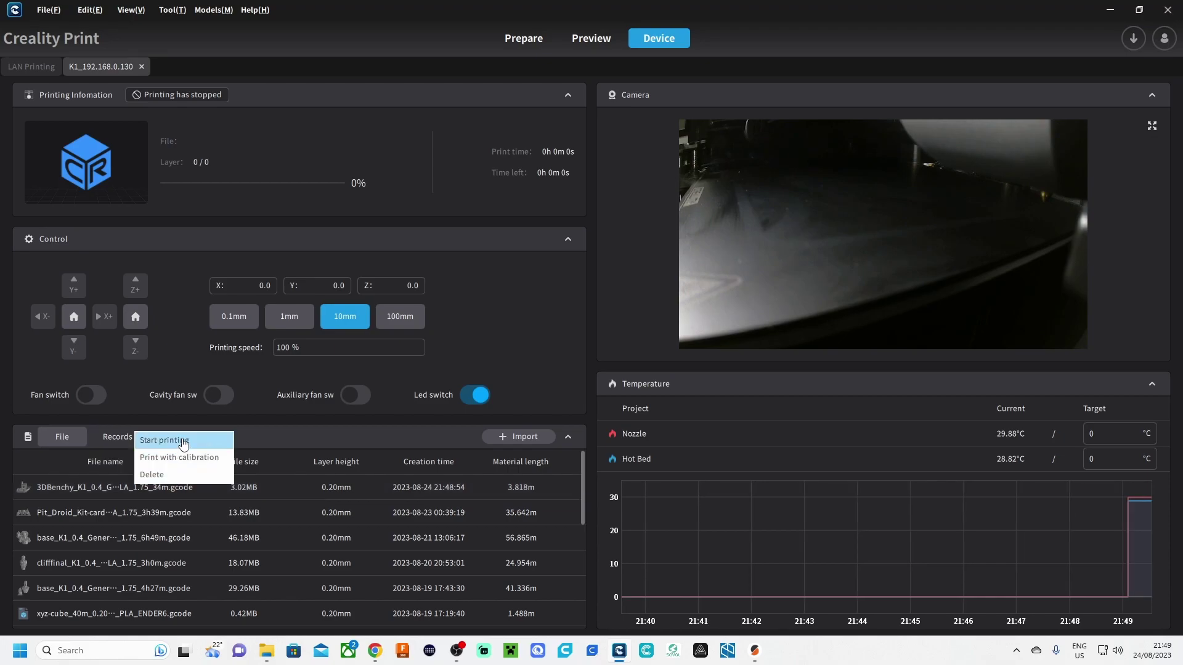